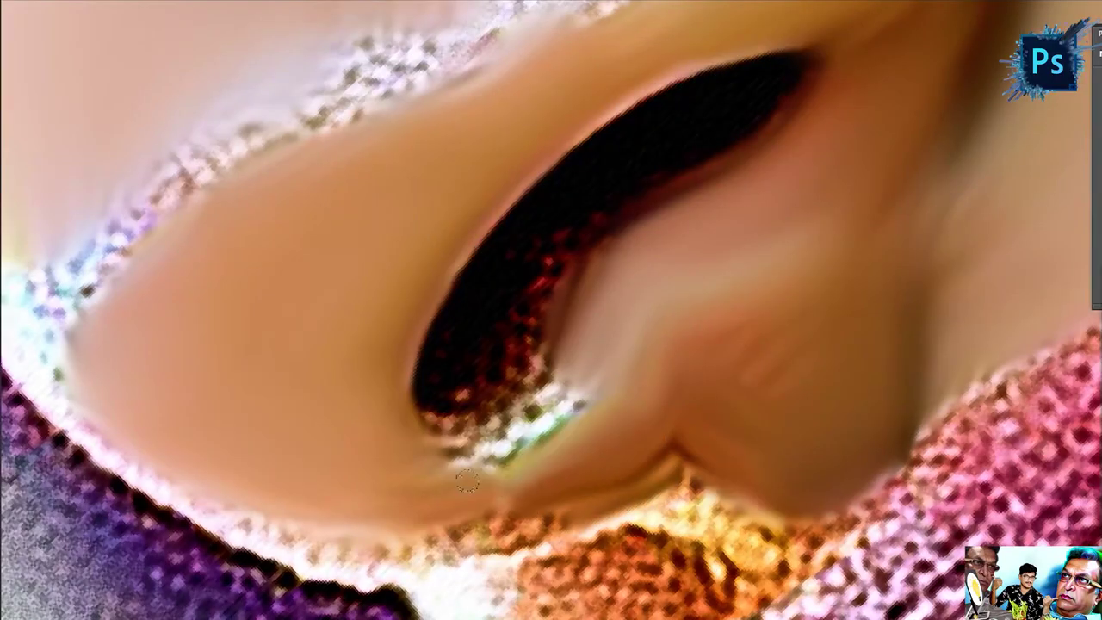
Step: Pan the view to bring another part of the ear into view
{"action": "left_click_drag", "start_coordinate": [471, 456], "coordinate": [367, 471]}
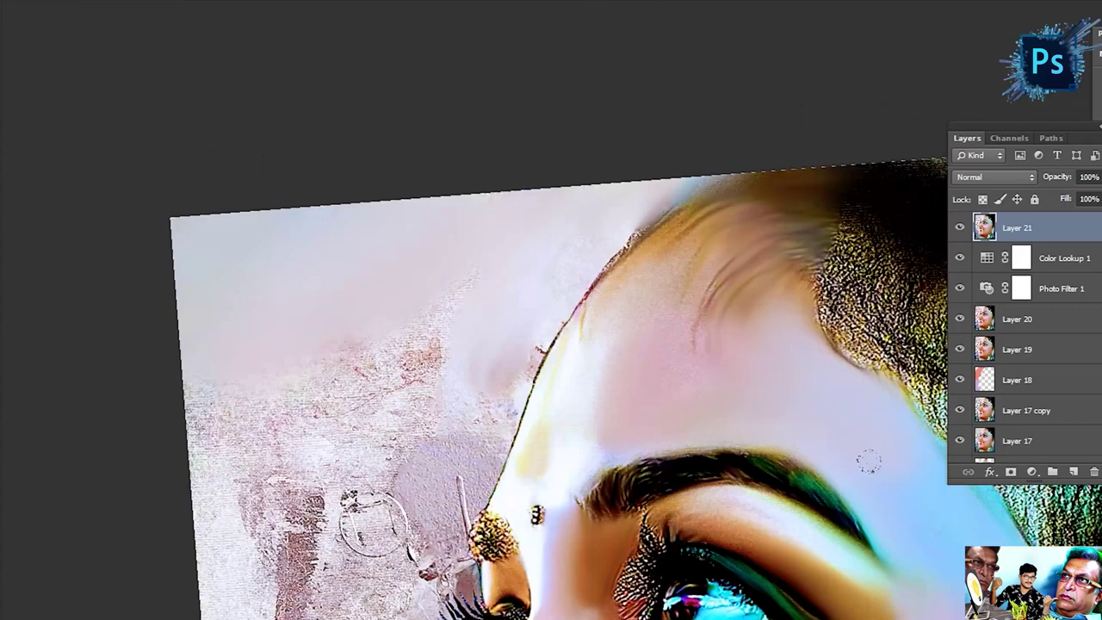
Step: Add a new empty layer above Layer 21, then add a Photo Filter adjustment layer
{"action": "key", "text": "ctrl+shift+alt+n"}
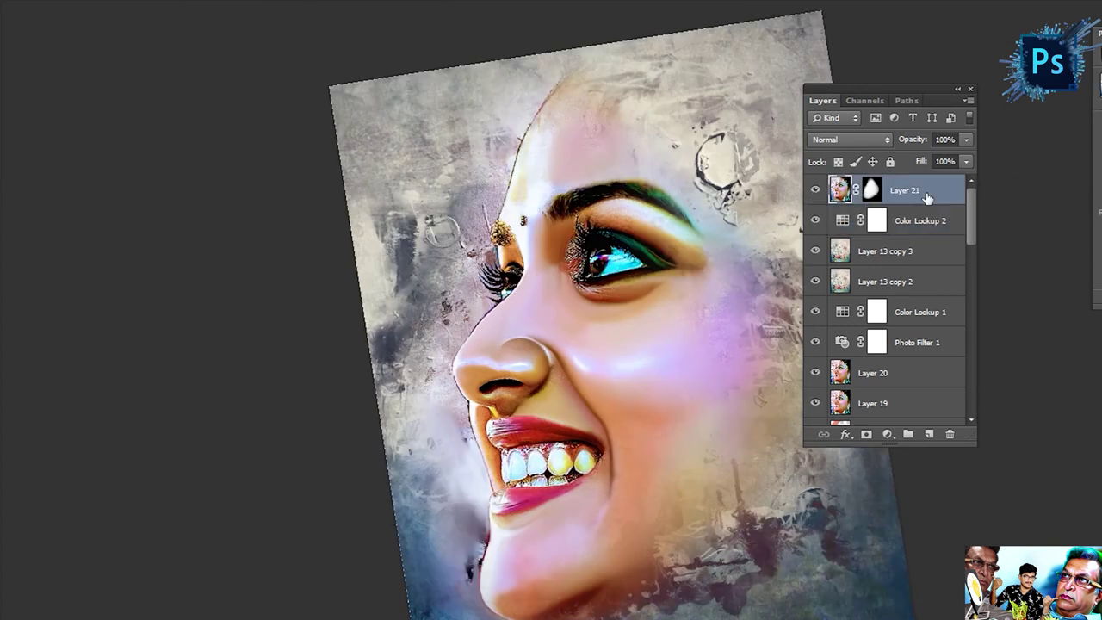
{"action": "left_click", "coordinate": [888, 434]}
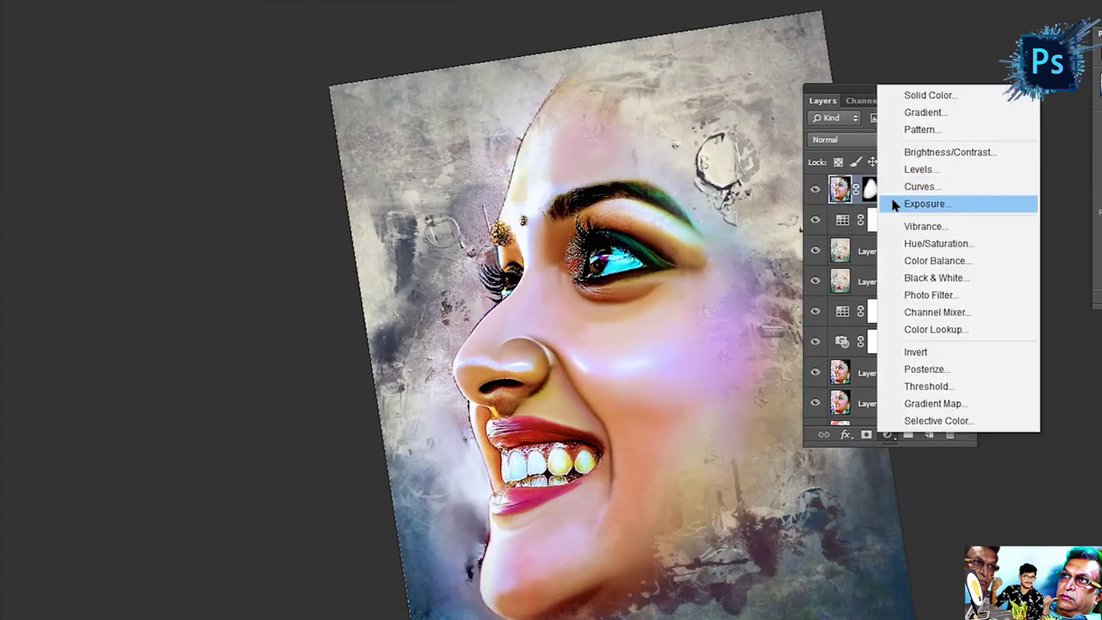
{"action": "key", "text": "Escape"}
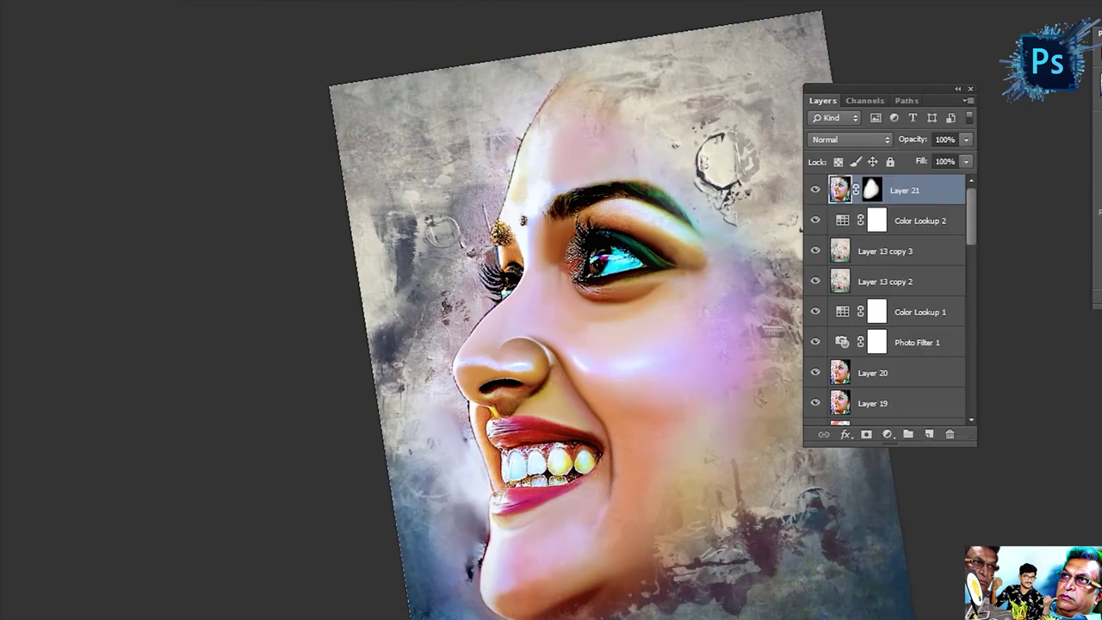
{"action": "left_click", "coordinate": [888, 433]}
{"action": "left_click", "coordinate": [938, 291]}
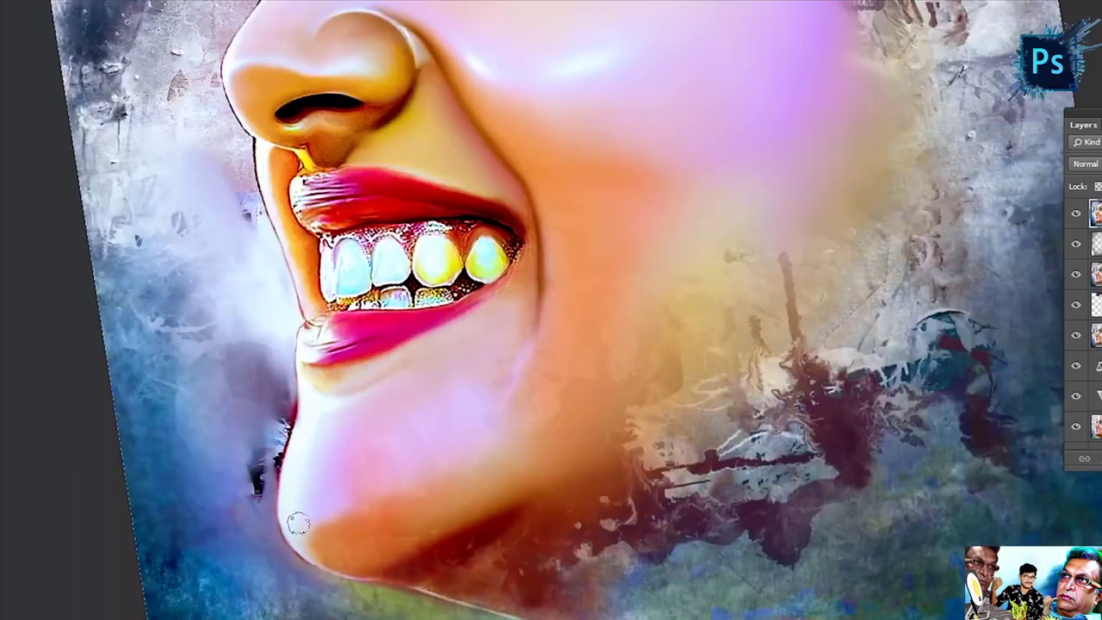
Step: Pan the view to bring the mouth area into view for blending
{"action": "left_click_drag", "start_coordinate": [576, 427], "coordinate": [637, 362]}
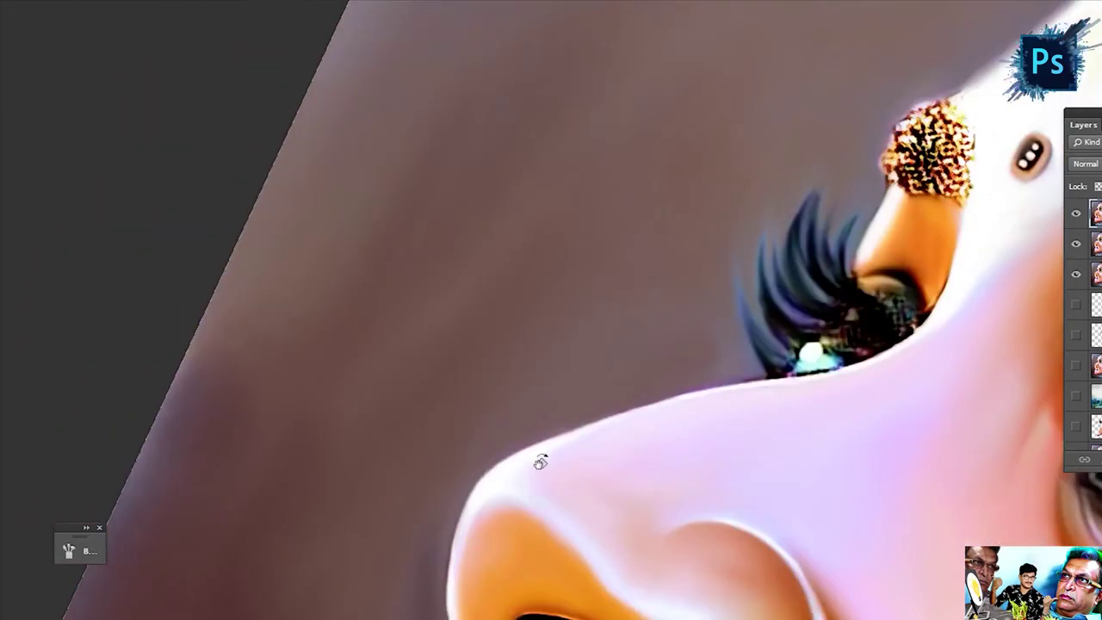
Step: Rotate and zoom around to inspect the painting, then save a JPEG copy
{"action": "left_click_drag", "start_coordinate": [528, 472], "coordinate": [648, 384]}
{"action": "scroll", "coordinate": [649, 384], "scroll_direction": "up", "scroll_amount": 5}
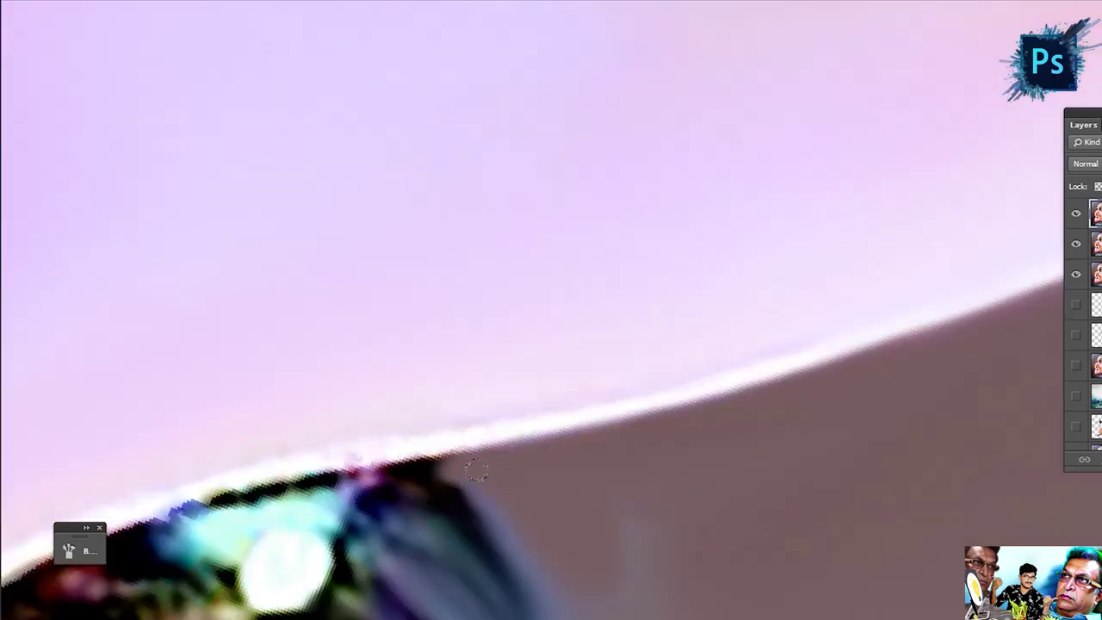
{"action": "scroll", "coordinate": [694, 499], "scroll_direction": "down", "scroll_amount": 5}
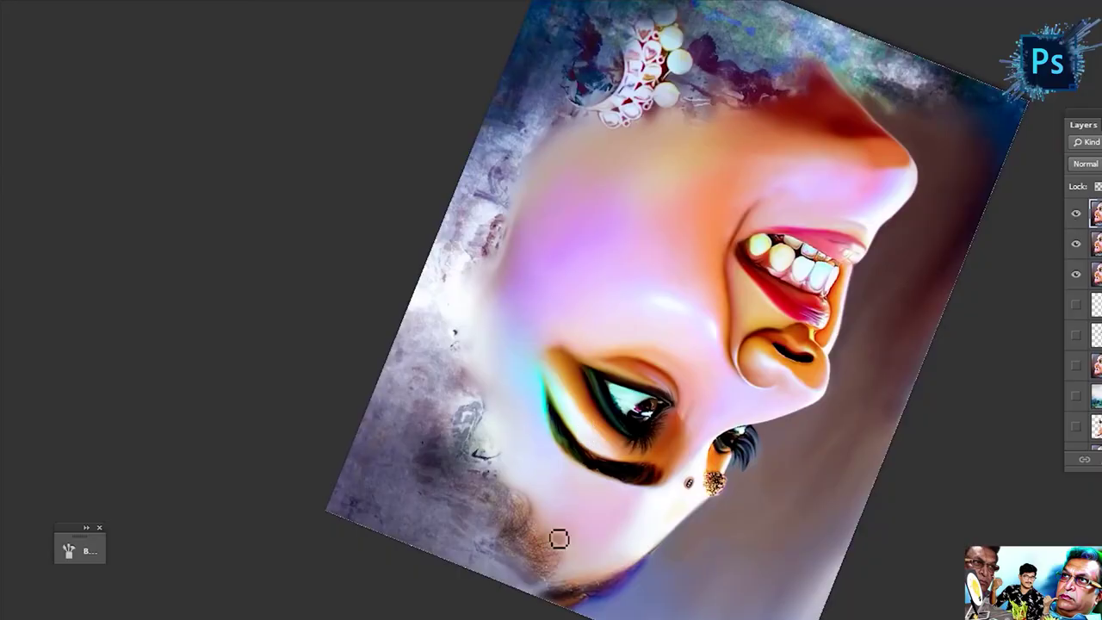
{"action": "scroll", "coordinate": [543, 538], "scroll_direction": "up", "scroll_amount": 5}
{"action": "scroll", "coordinate": [696, 558], "scroll_direction": "up", "scroll_amount": 2}
{"action": "scroll", "coordinate": [696, 558], "scroll_direction": "down", "scroll_amount": 5}
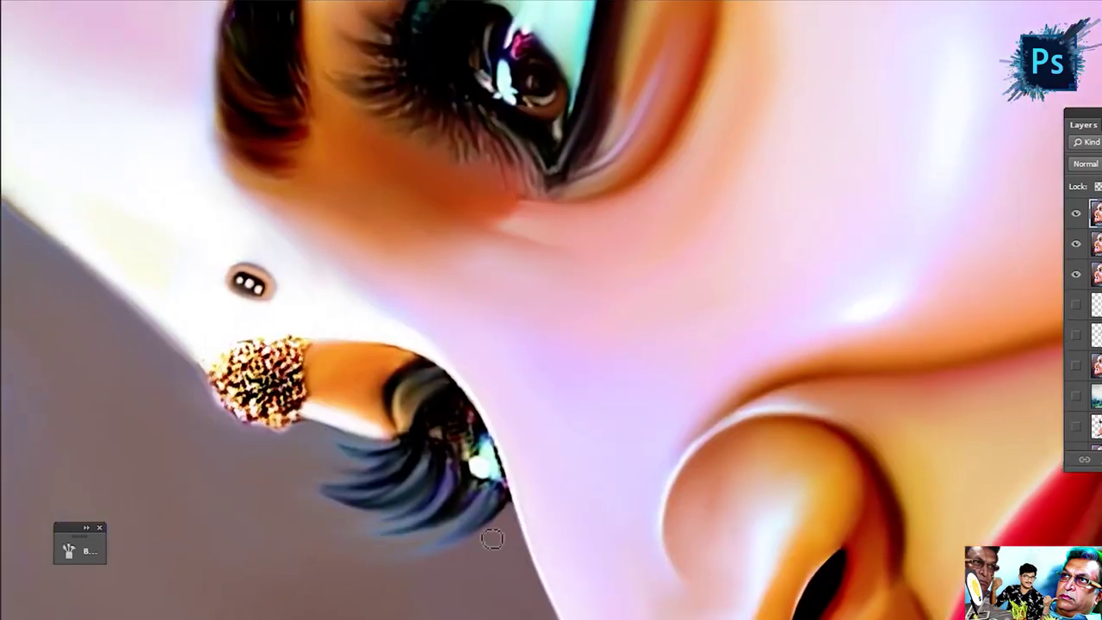
{"action": "scroll", "coordinate": [695, 516], "scroll_direction": "up", "scroll_amount": 5}
{"action": "scroll", "coordinate": [743, 352], "scroll_direction": "down", "scroll_amount": 5}
{"action": "scroll", "coordinate": [744, 352], "scroll_direction": "up", "scroll_amount": 2}
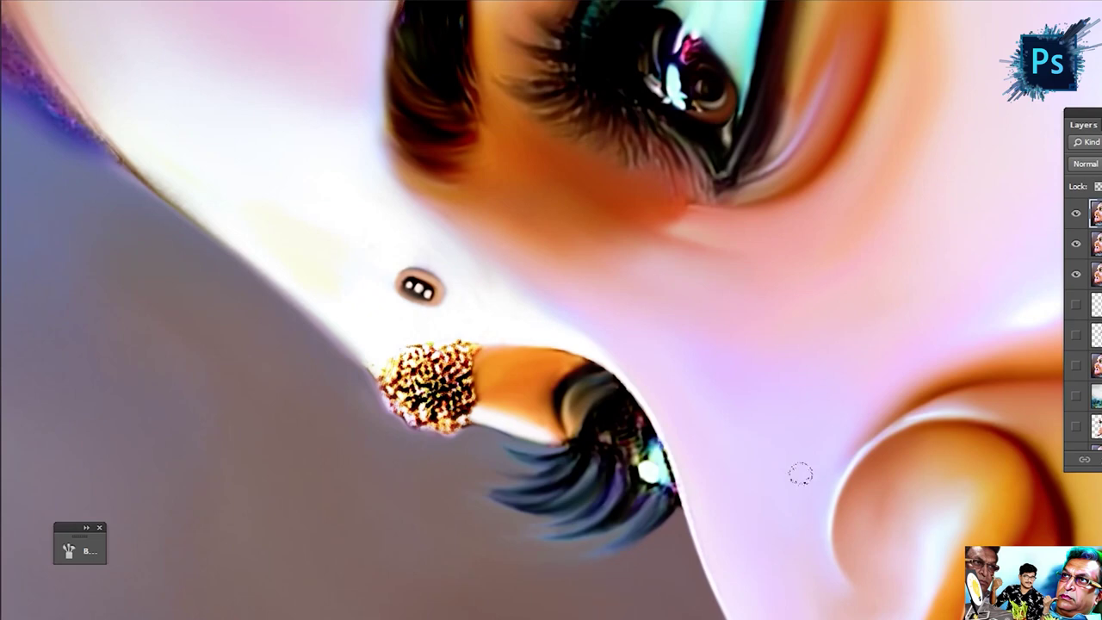
{"action": "scroll", "coordinate": [799, 473], "scroll_direction": "down", "scroll_amount": 3}
{"action": "scroll", "coordinate": [561, 315], "scroll_direction": "down", "scroll_amount": 2}
{"action": "scroll", "coordinate": [561, 315], "scroll_direction": "up", "scroll_amount": 5}
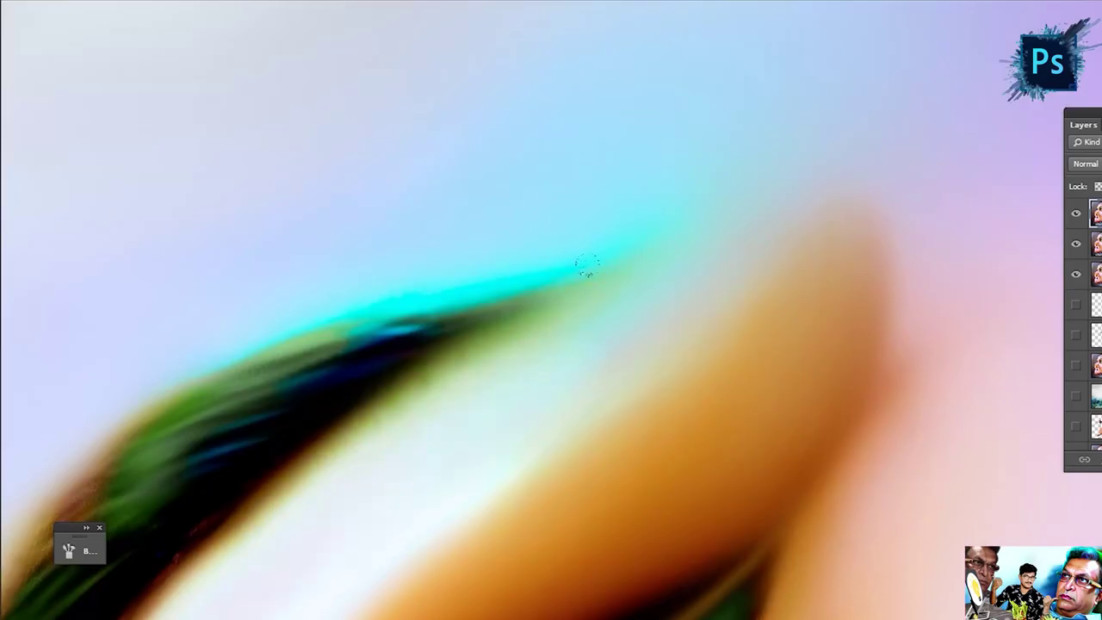
{"action": "scroll", "coordinate": [587, 266], "scroll_direction": "down", "scroll_amount": 5}
{"action": "scroll", "coordinate": [586, 266], "scroll_direction": "up", "scroll_amount": 3}
{"action": "key", "text": "ctrl+shift+s"}
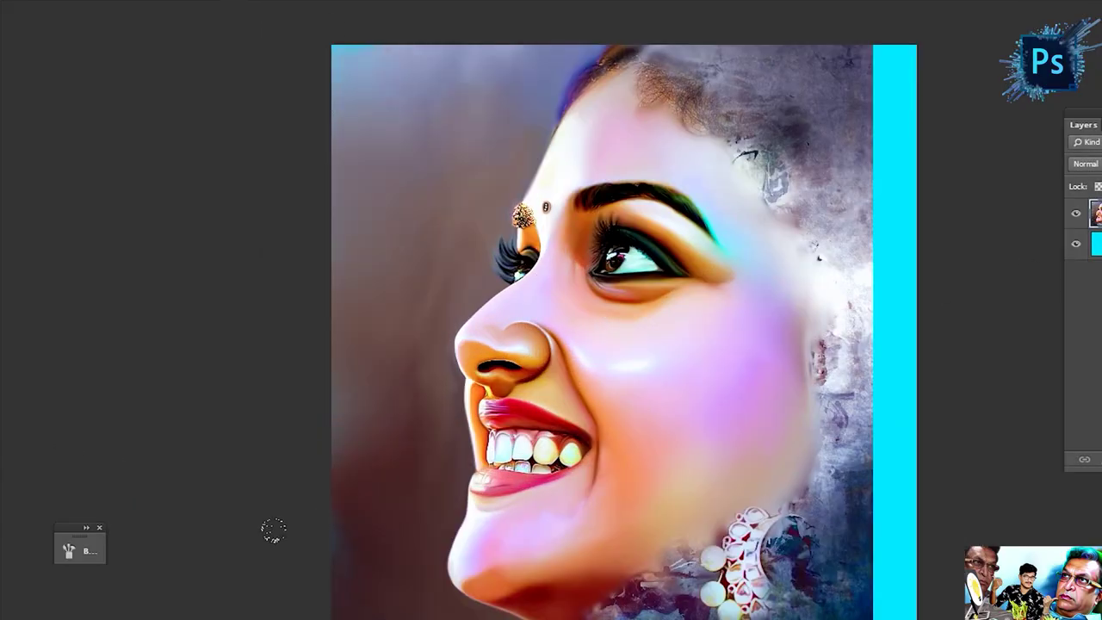
Step: Nudge the portrait layer to the right over the cyan background
{"action": "left_click_drag", "start_coordinate": [695, 430], "coordinate": [738, 430]}
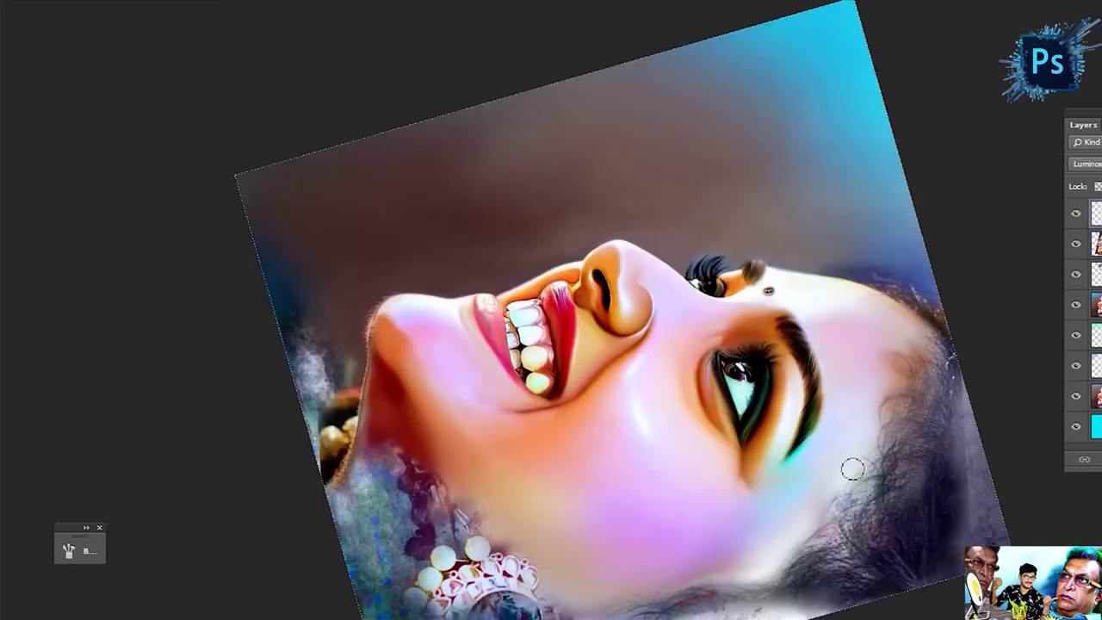
Step: Set the top layer's blend mode and rotate the canvas view for painting the face
{"action": "left_click", "coordinate": [1087, 164]}
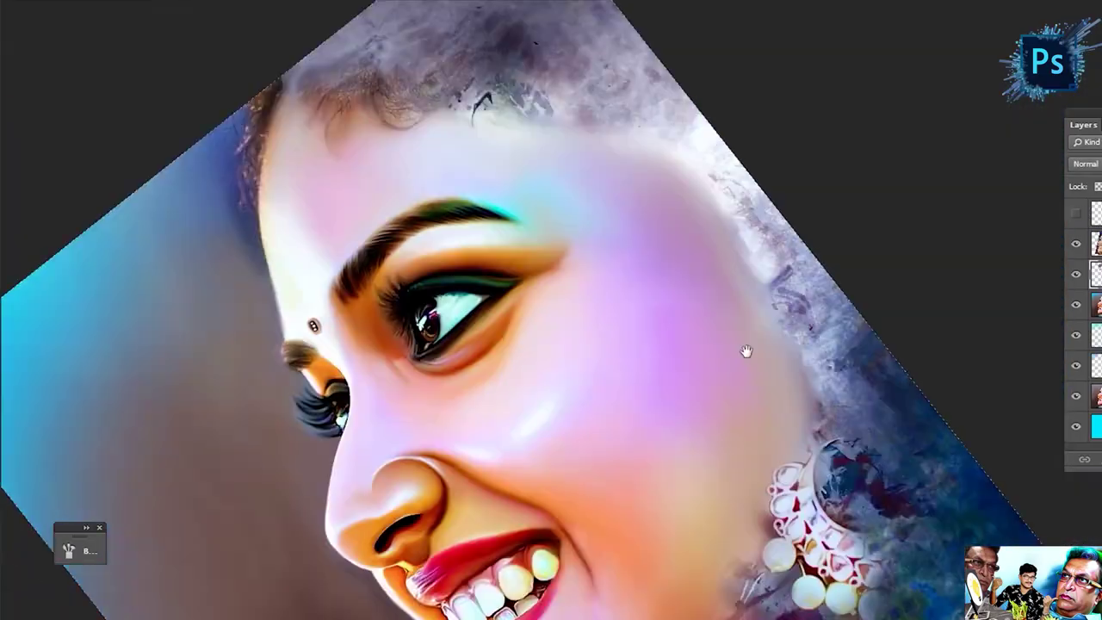
{"action": "mouse_move", "coordinate": [745, 354]}
{"action": "left_mouse_down"}
{"action": "mouse_move", "coordinate": [514, 315]}
{"action": "mouse_move", "coordinate": [693, 323]}
{"action": "mouse_move", "coordinate": [697, 509]}
{"action": "left_mouse_up"}
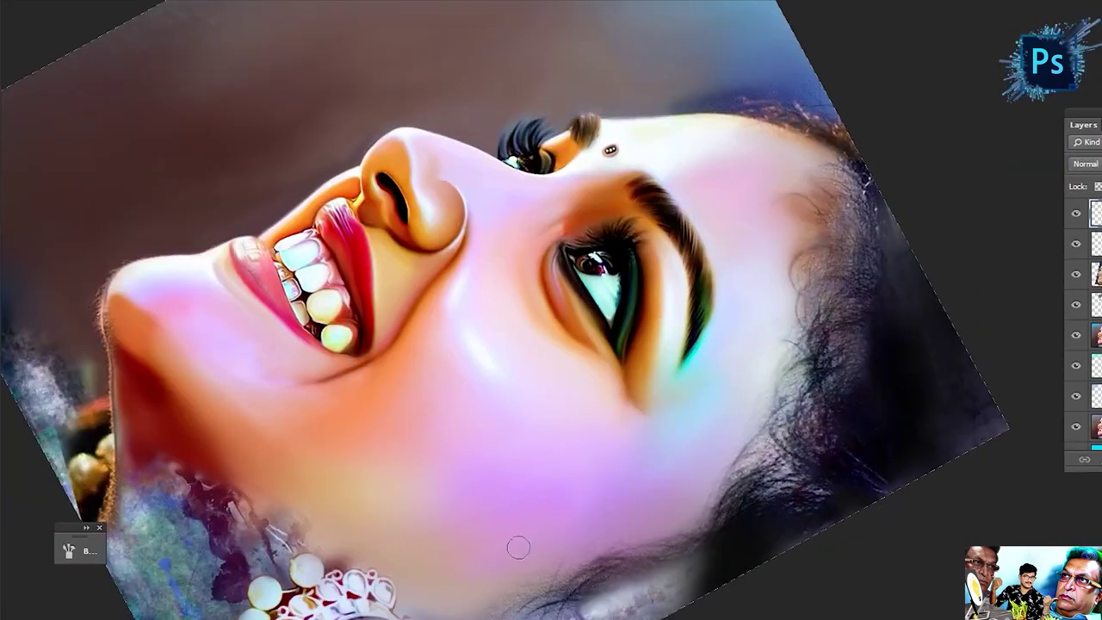
{"action": "scroll", "coordinate": [518, 547], "scroll_direction": "down", "scroll_amount": 2}
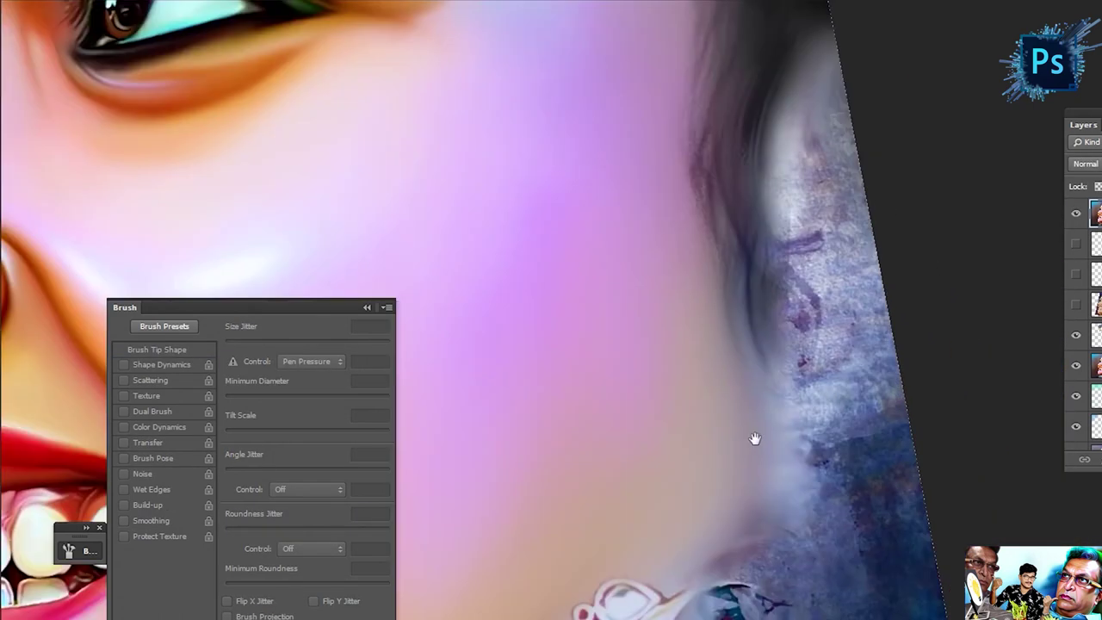
Step: Enable opacity and flow variation in the brush settings
{"action": "left_click", "coordinate": [161, 445]}
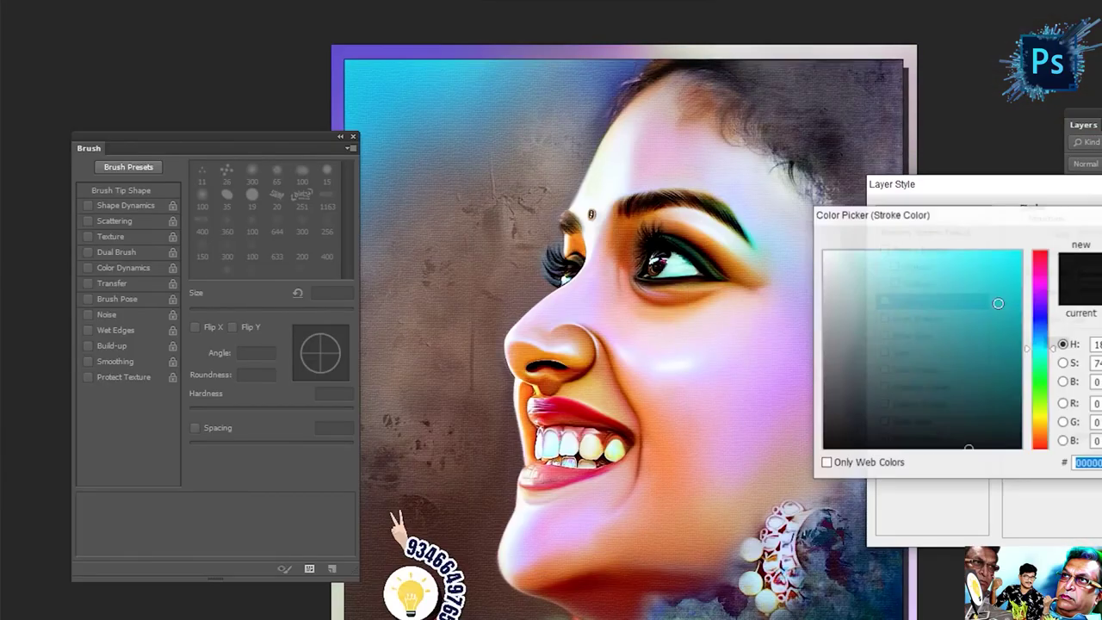
Step: Confirm the light-blue stroke colour and apply the frame layer style
{"action": "key", "text": "Return"}
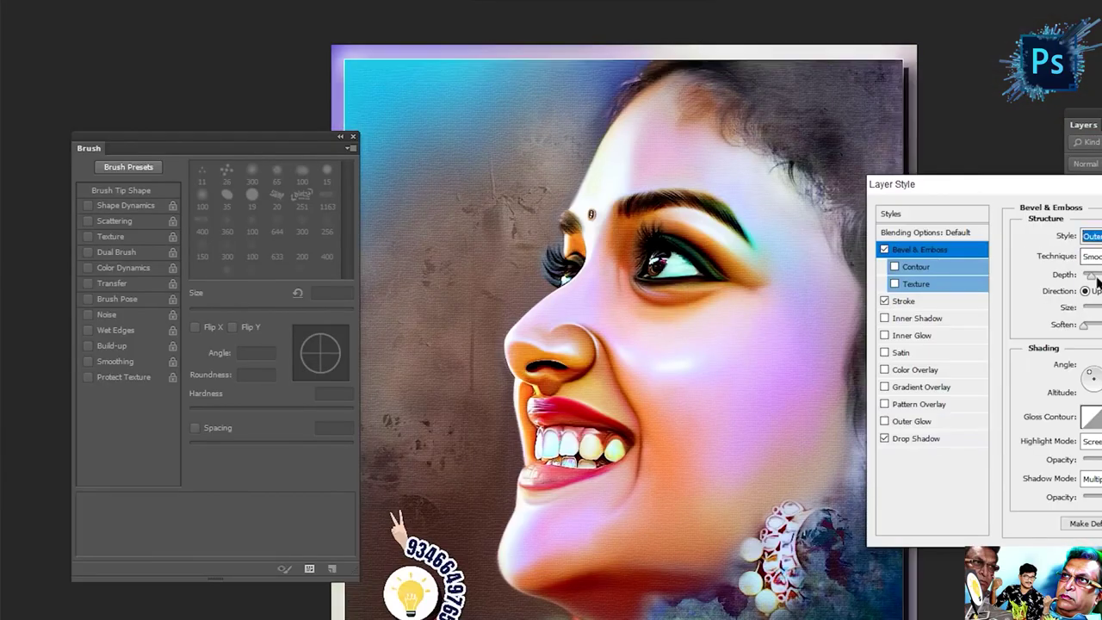
{"action": "key", "text": "Return"}
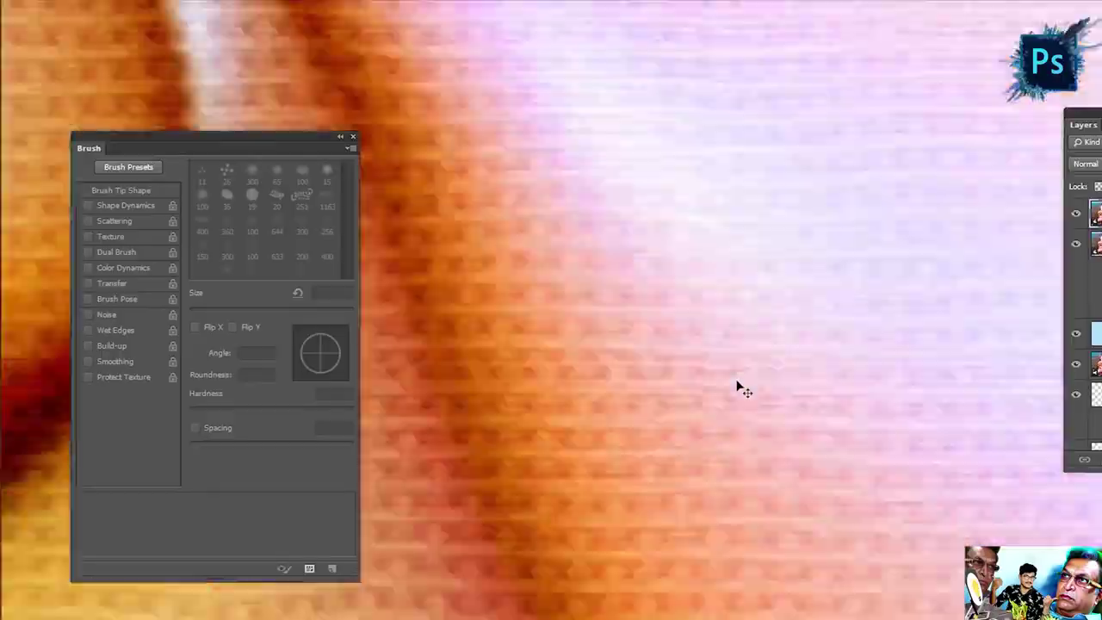